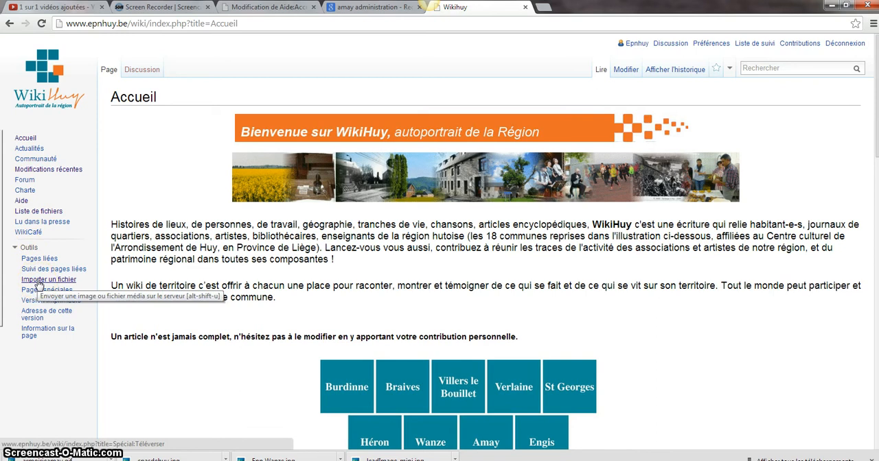
- Start a file import and choose the image armoirieamay from the Échantillons d'images folder as the source file
click(37, 282)
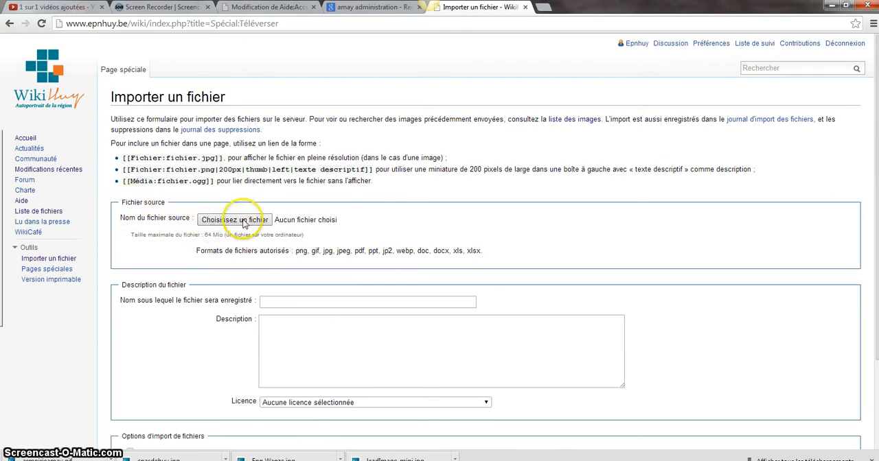
click(241, 220)
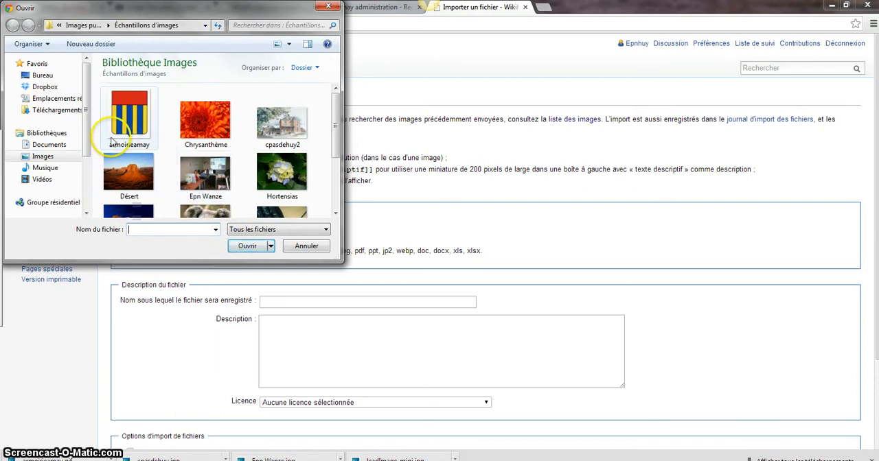
click(36, 157)
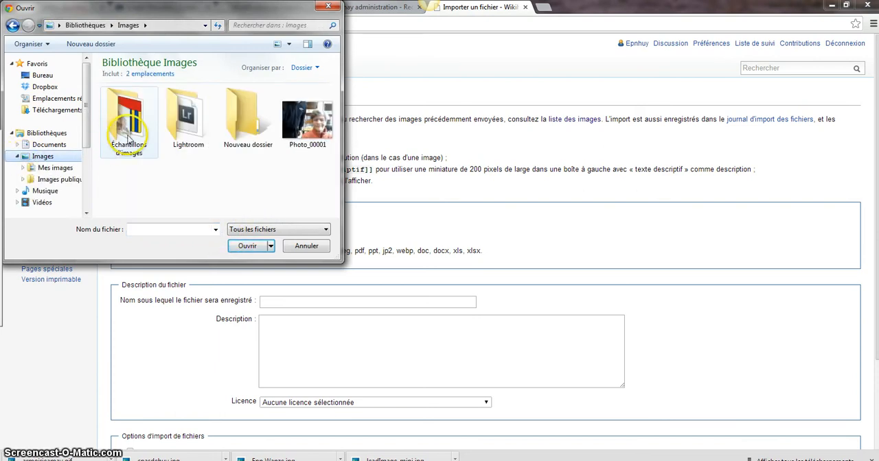
double_click(132, 125)
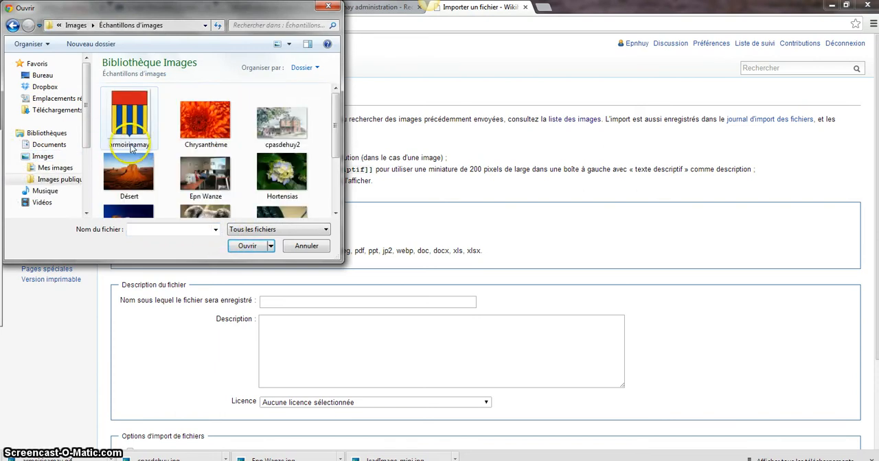
click(127, 124)
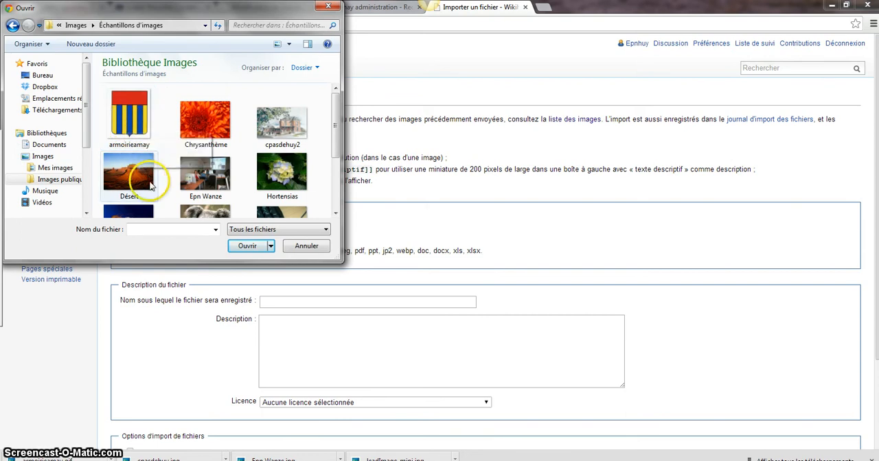
click(133, 125)
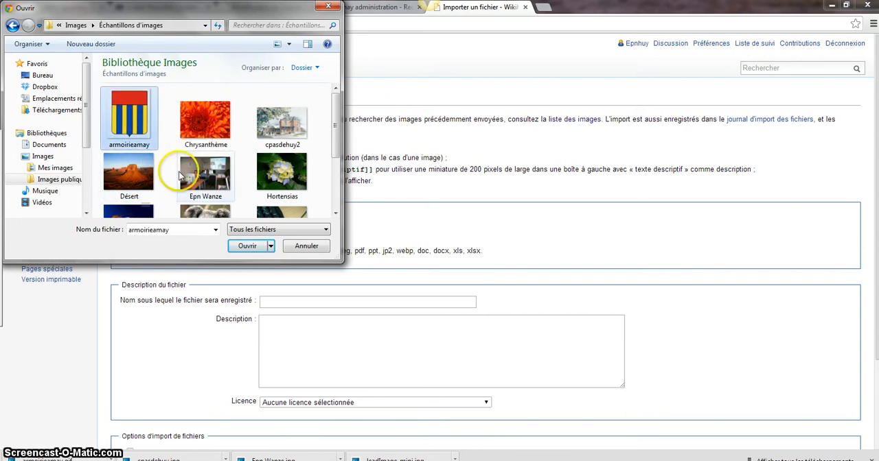
click(245, 247)
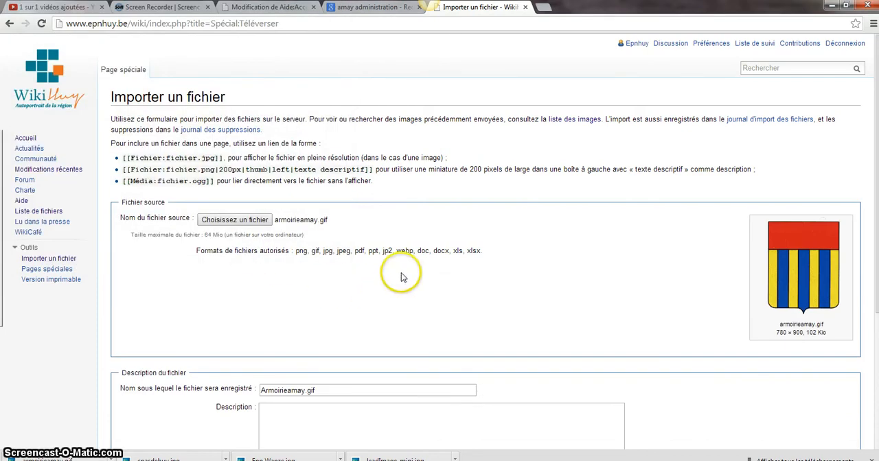
- Set the licence of the imported file to "Redistribution à l'identique, pas d'utilisation commerciale", leaving the description empty
scroll(412, 271, down, 2)
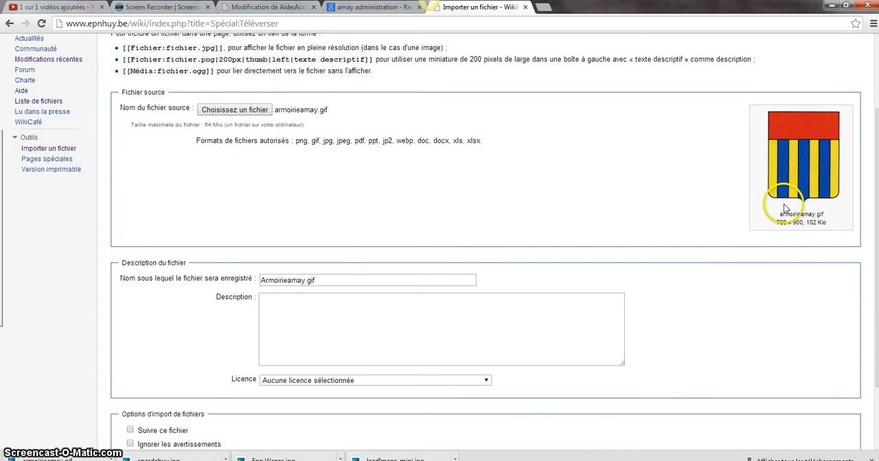
scroll(569, 227, down, 2)
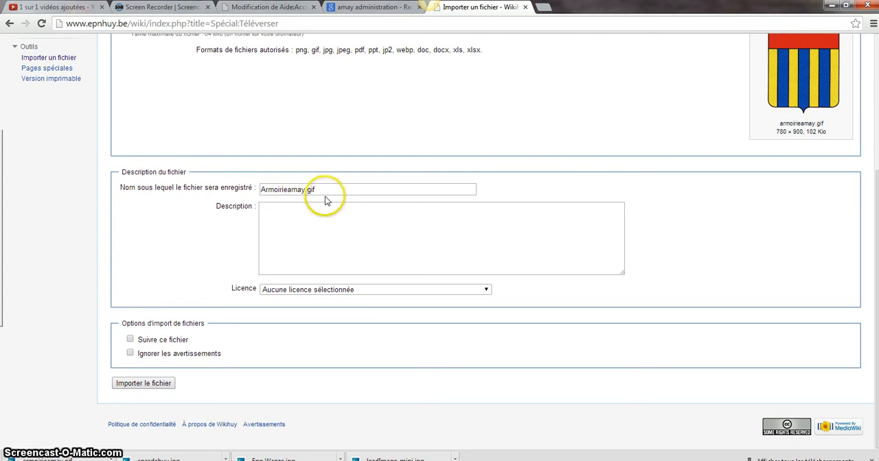
click(282, 211)
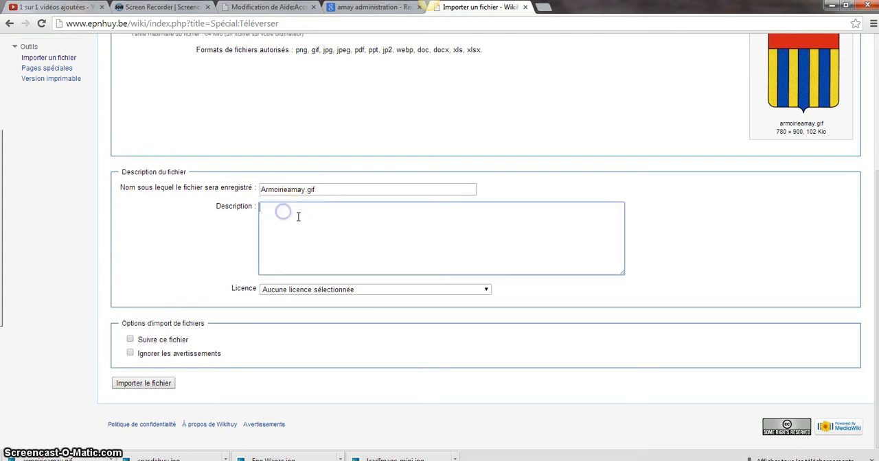
click(307, 291)
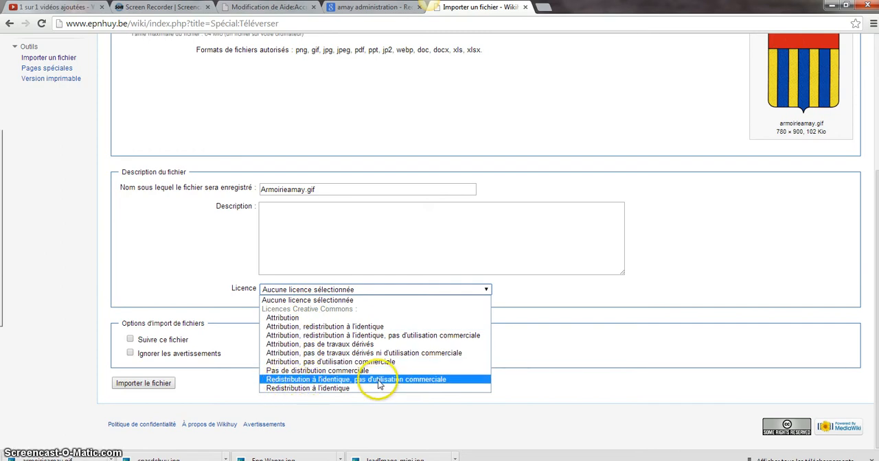
click(321, 380)
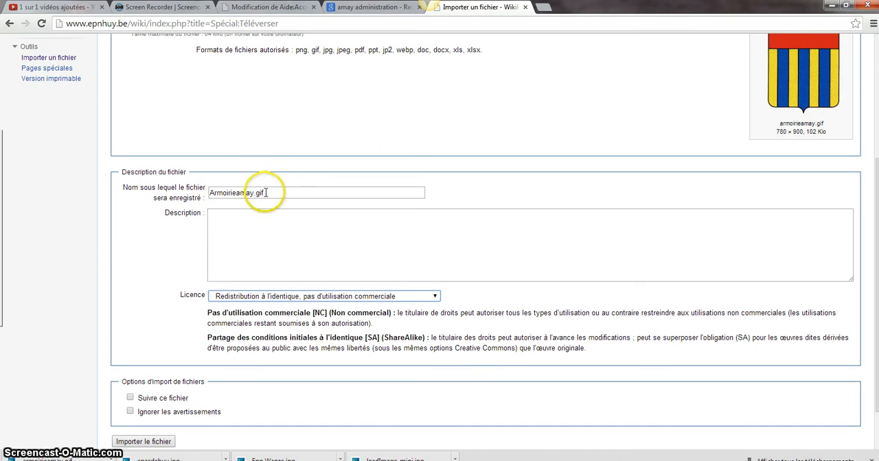
- Copy the destination file name Armoirieamay.gif and import the file to the wiki
drag(265, 192, 252, 193)
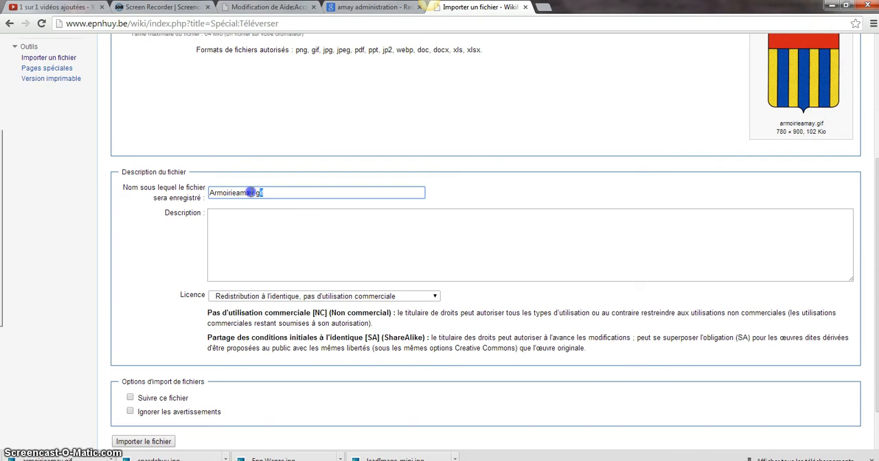
right_click(232, 195)
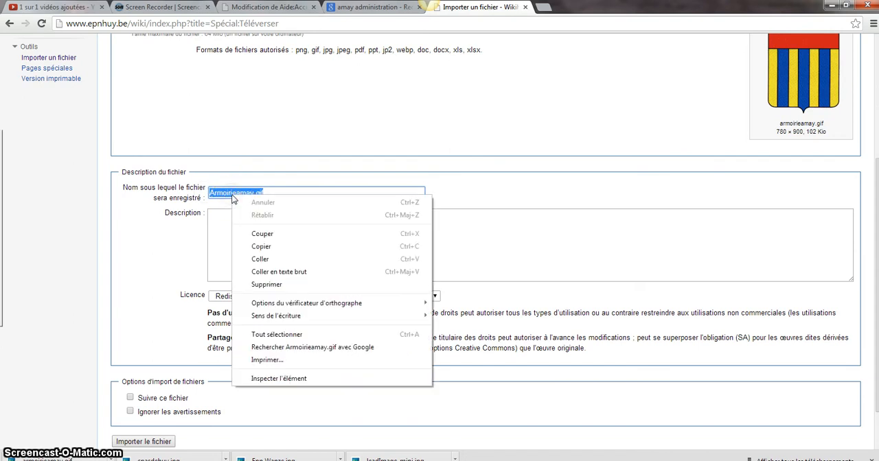
click(261, 246)
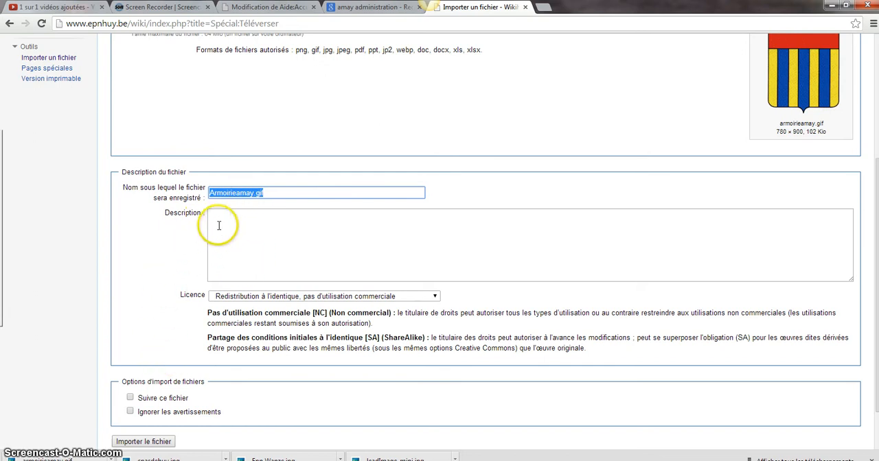
click(146, 443)
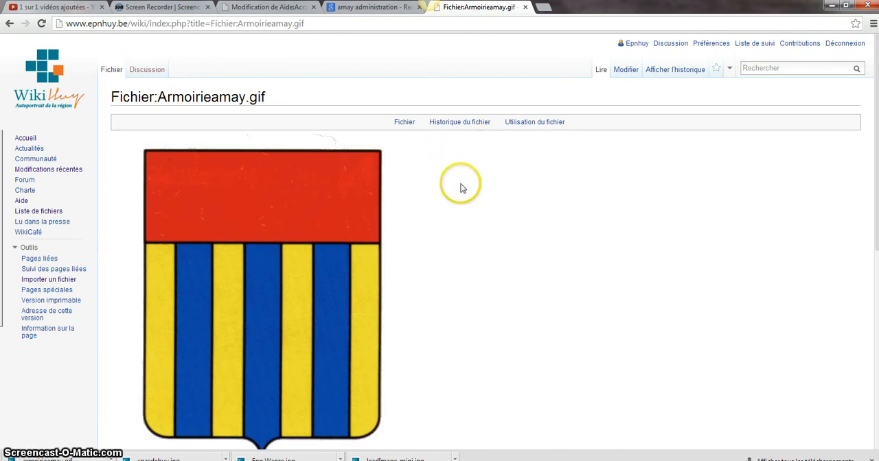
- Search the wiki for the Amay article and open it for editing
click(754, 68)
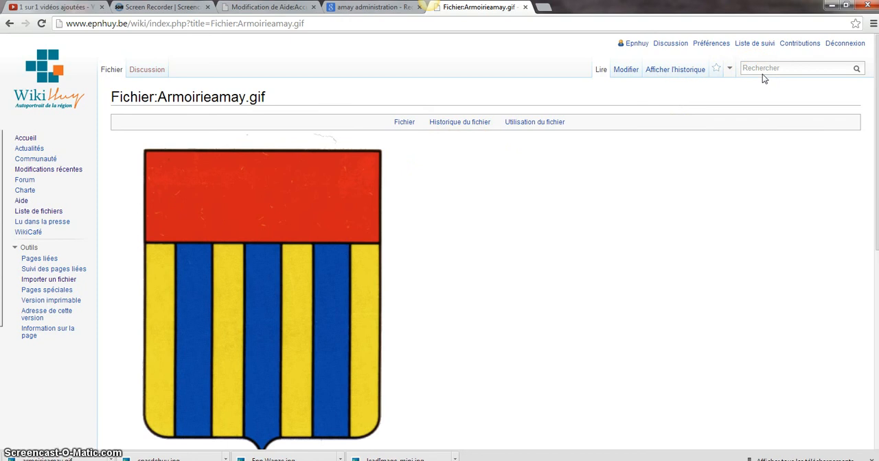
text(Am)
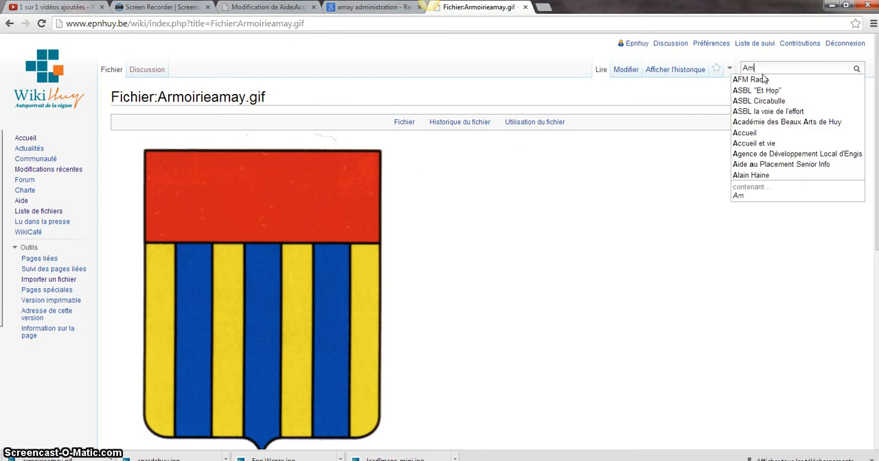
text(ay)
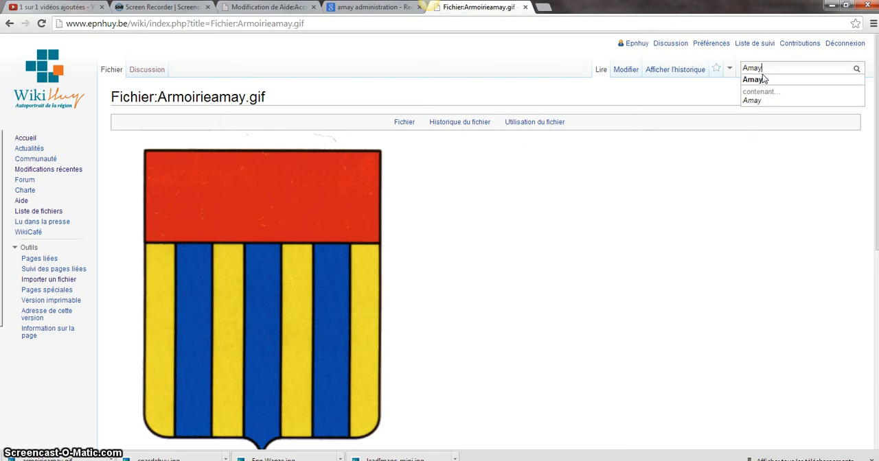
click(762, 80)
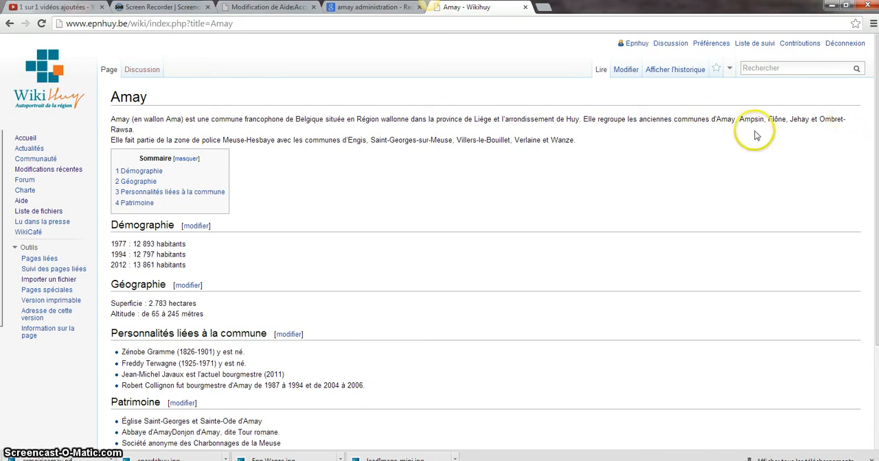
click(621, 70)
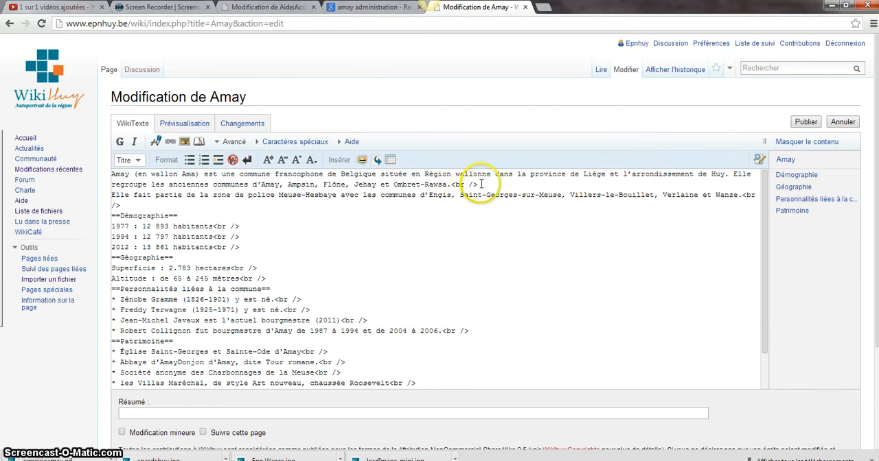
- Add a new line after "Ombret-Rawsa.<br />" and begin embedding an image there with the copied file name Armoirieamay.gif
click(479, 185)
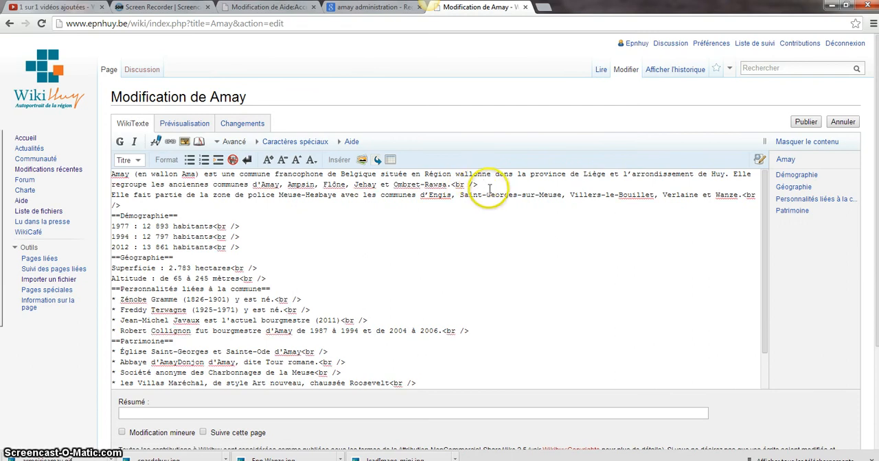
key(Return)
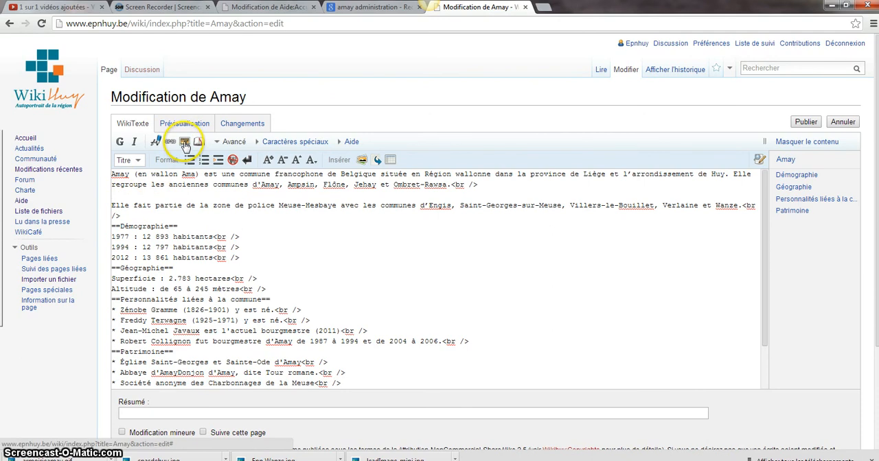
click(184, 144)
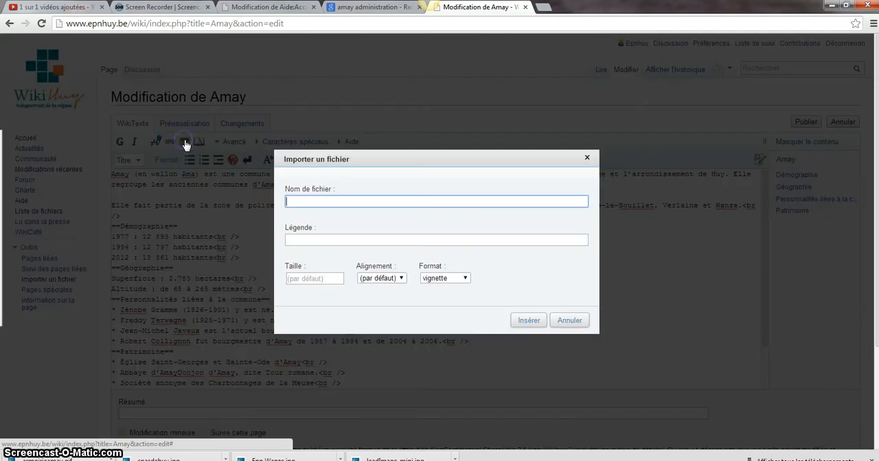
right_click(294, 201)
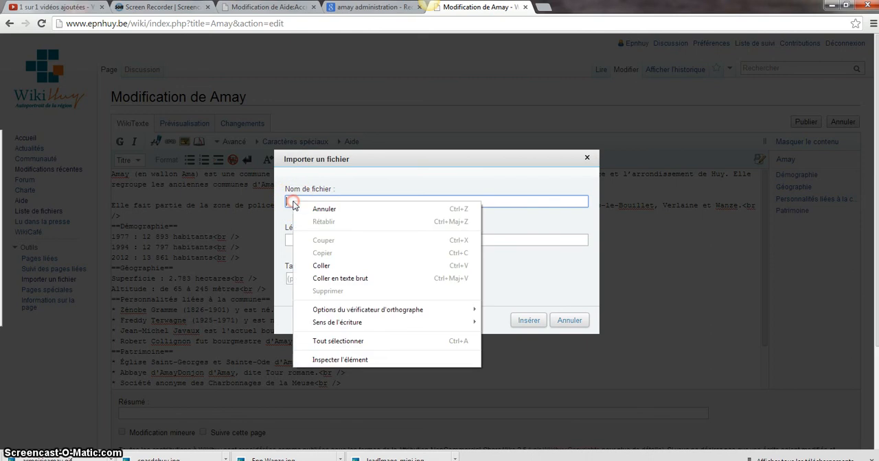
click(320, 267)
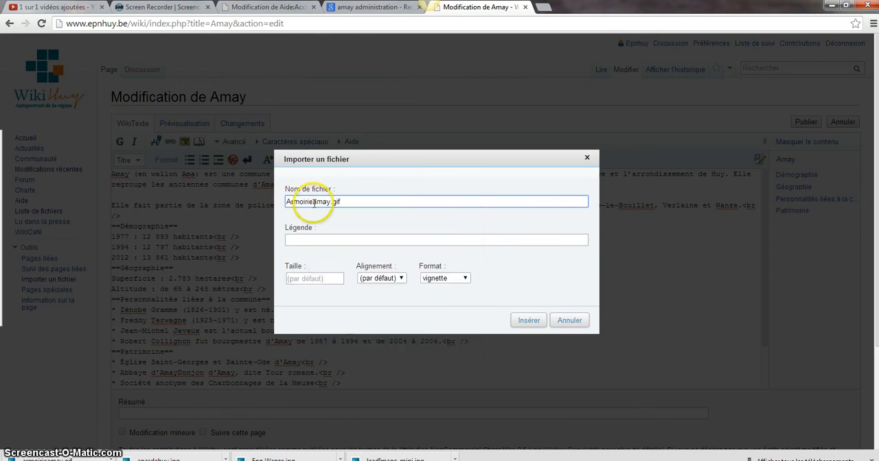
- Caption the image "Blason de la commune d'Amay", set alignment to droite and format to vignette, and insert it
click(307, 239)
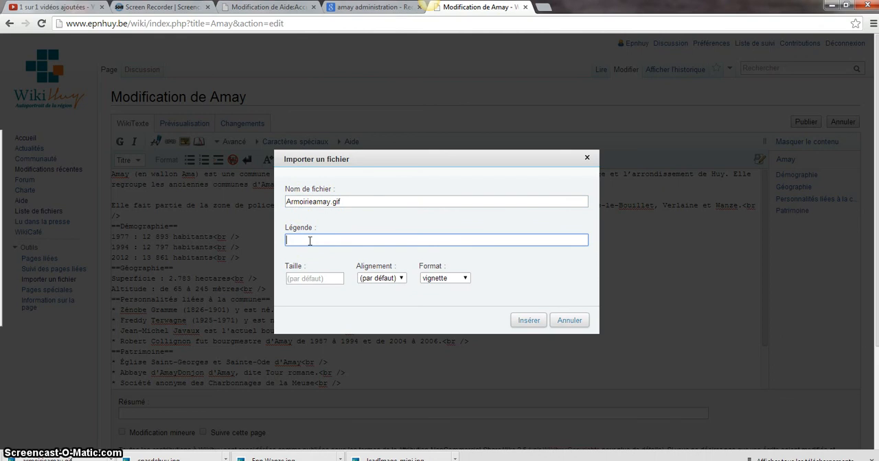
text(Blason de la commune d'Amay)
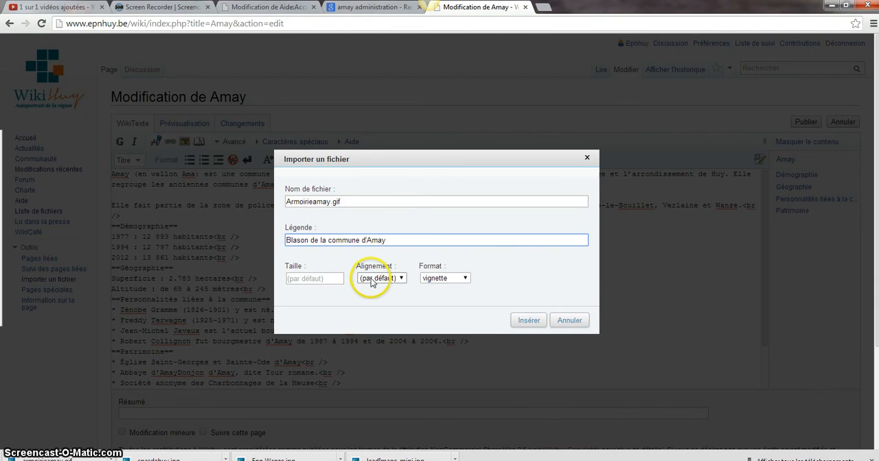
click(370, 277)
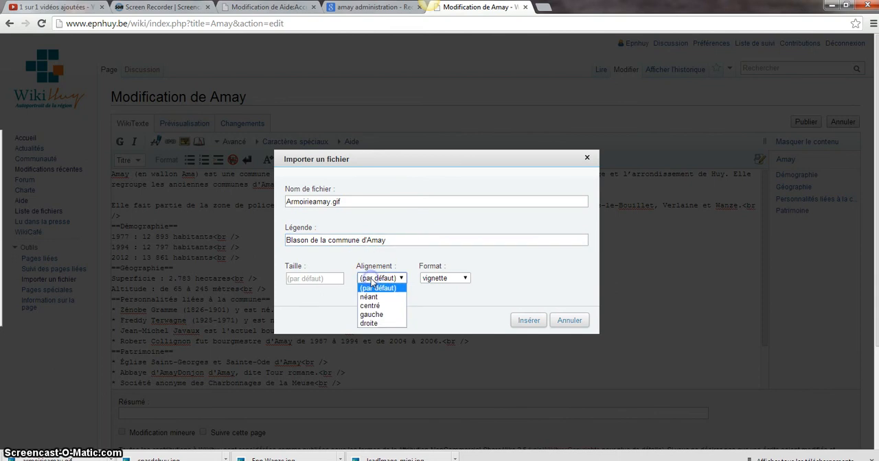
click(370, 324)
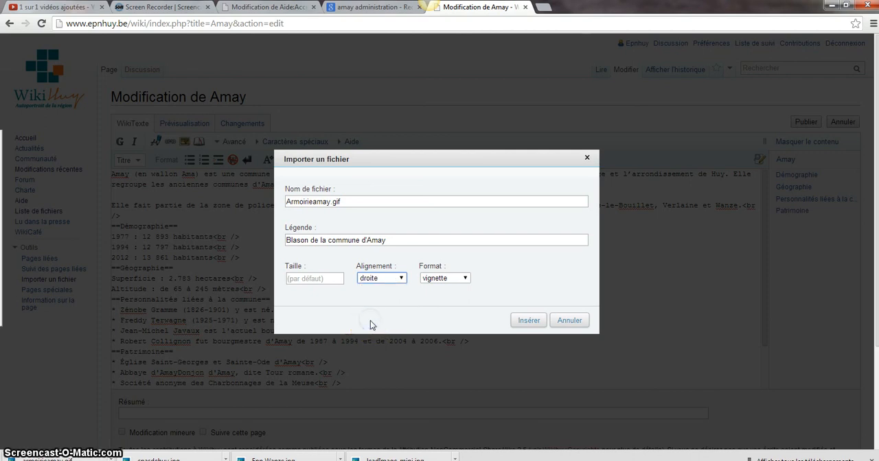
click(446, 279)
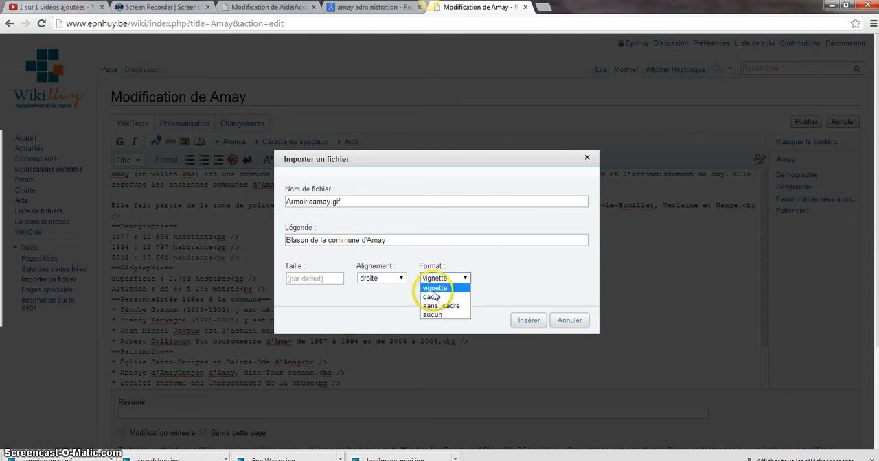
click(432, 291)
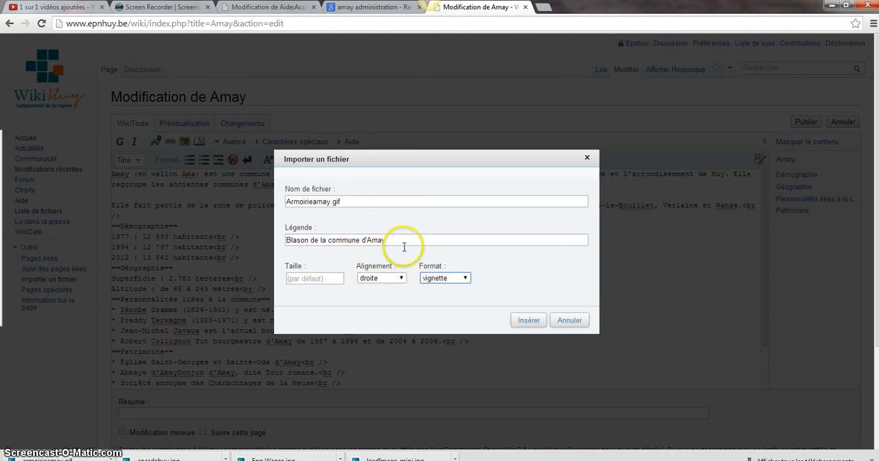
click(529, 320)
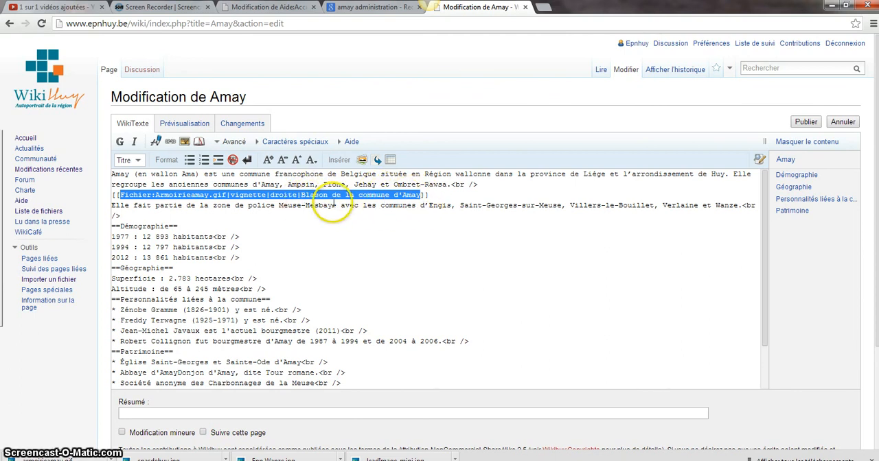
- Preview the Amay article and publish it with the edit summary "Blason de la commune d'Amay"
click(179, 127)
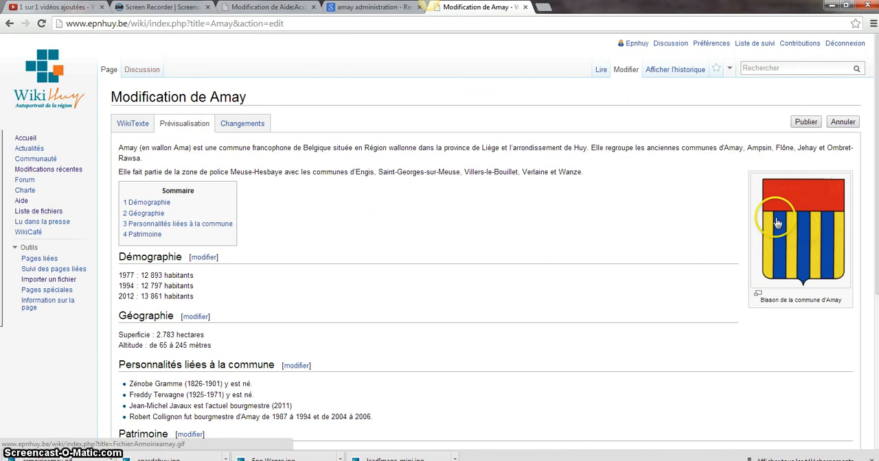
click(805, 124)
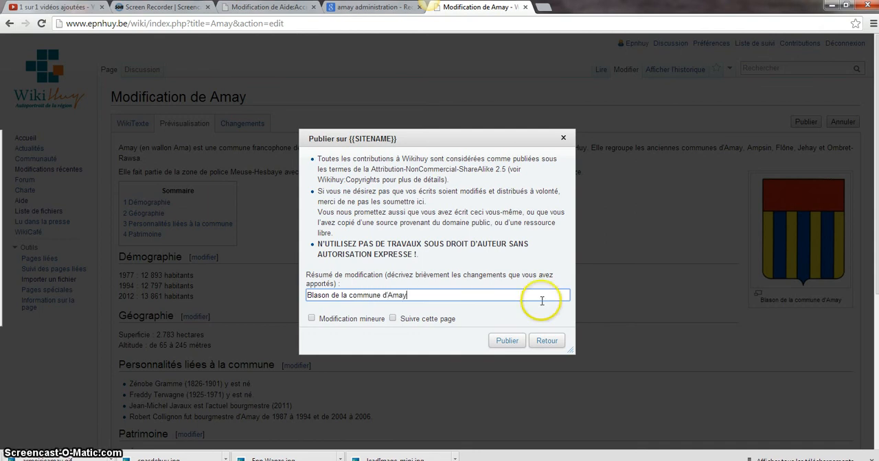
click(506, 343)
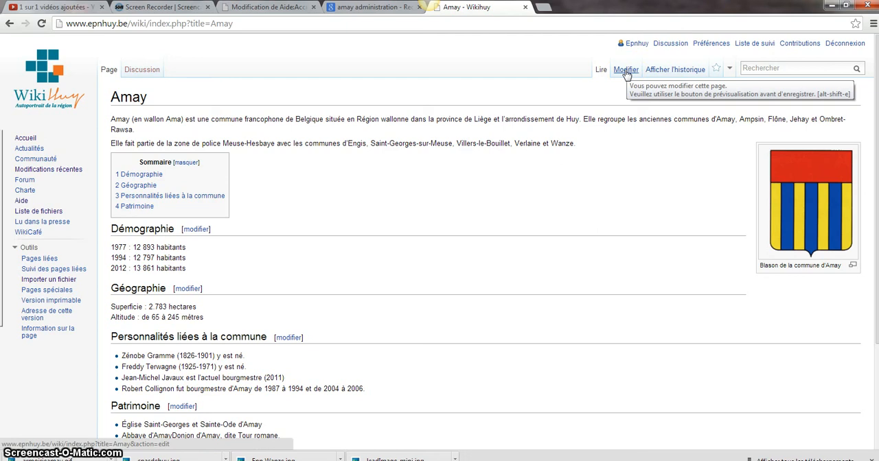
- View the file page of the coat of arms from the published Amay article, and go back to the article
click(804, 212)
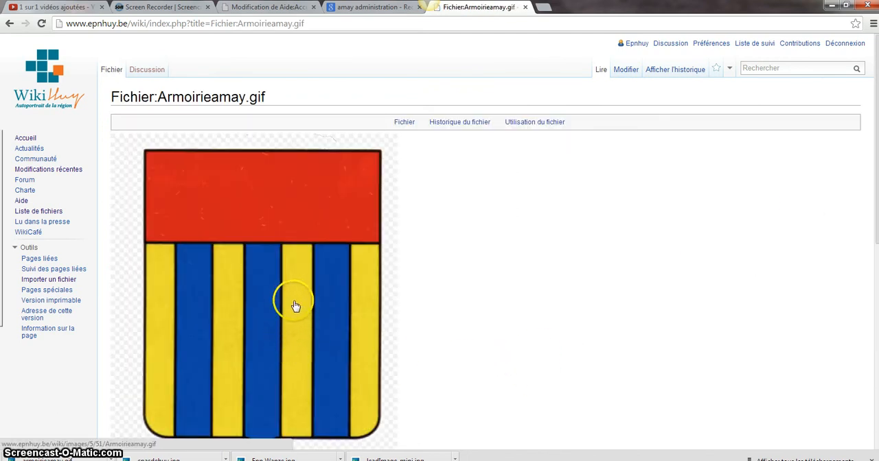
click(9, 23)
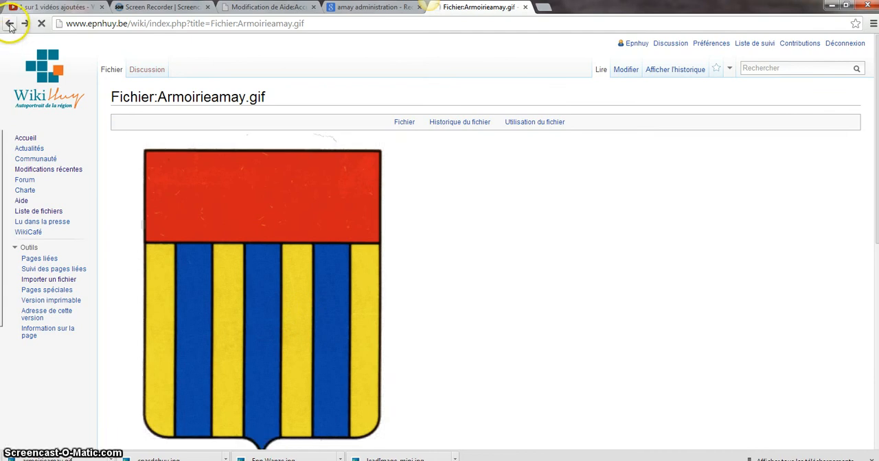